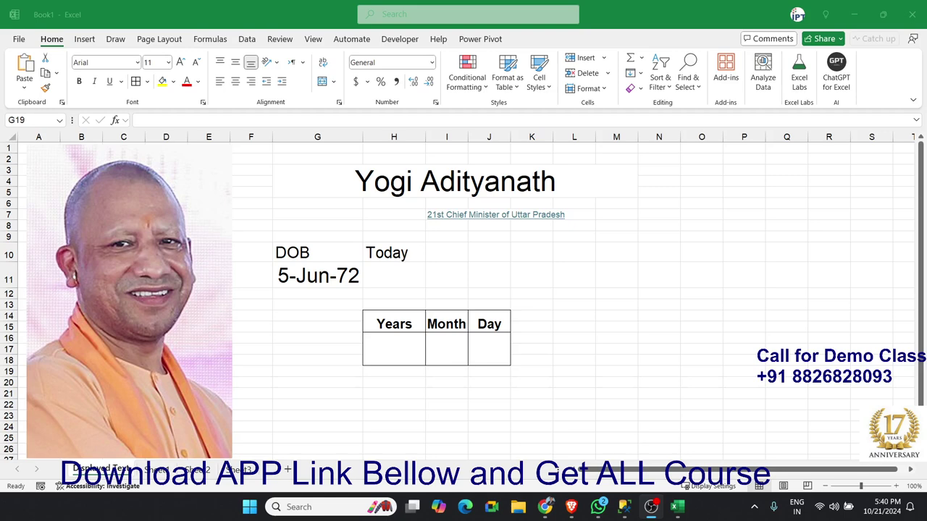
# - Enter =TODAY() in H11 so the Today cell shows 10/21/2024
pyautogui.click(335, 277)
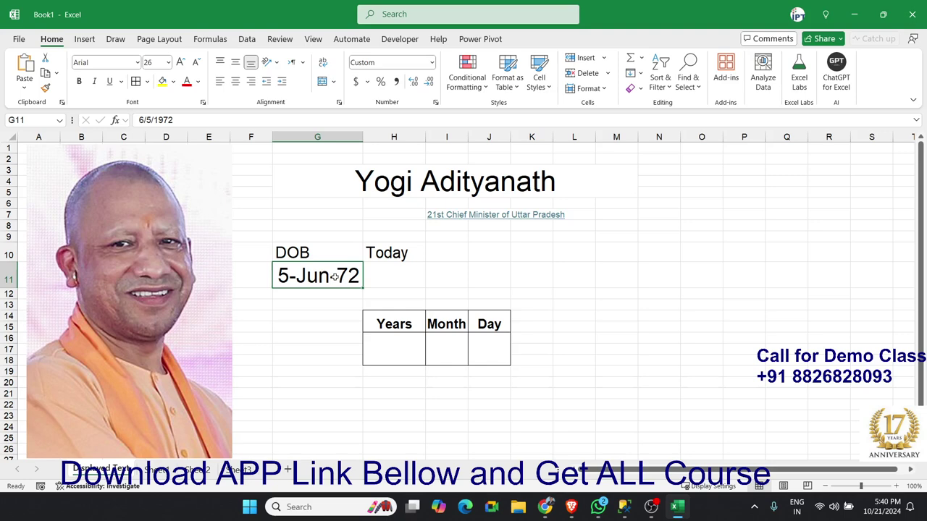
pyautogui.click(387, 283)
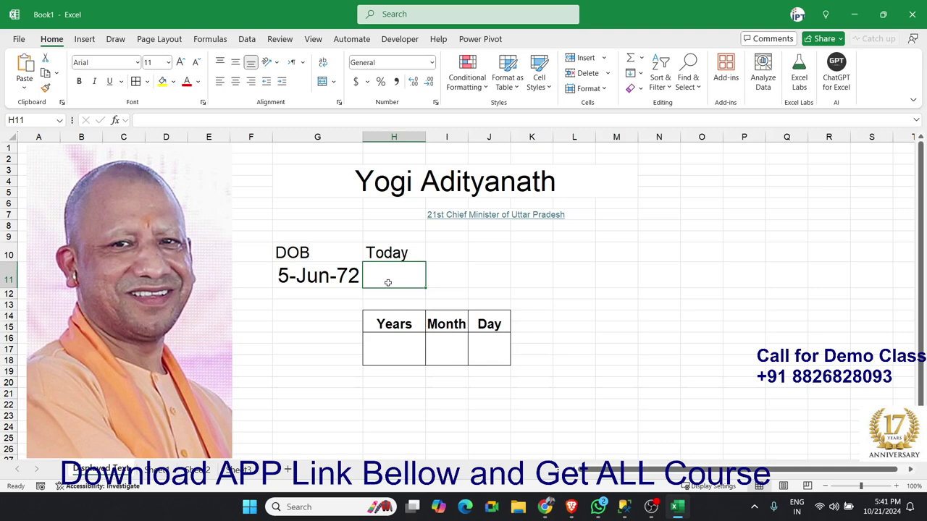
pyautogui.press('Left')
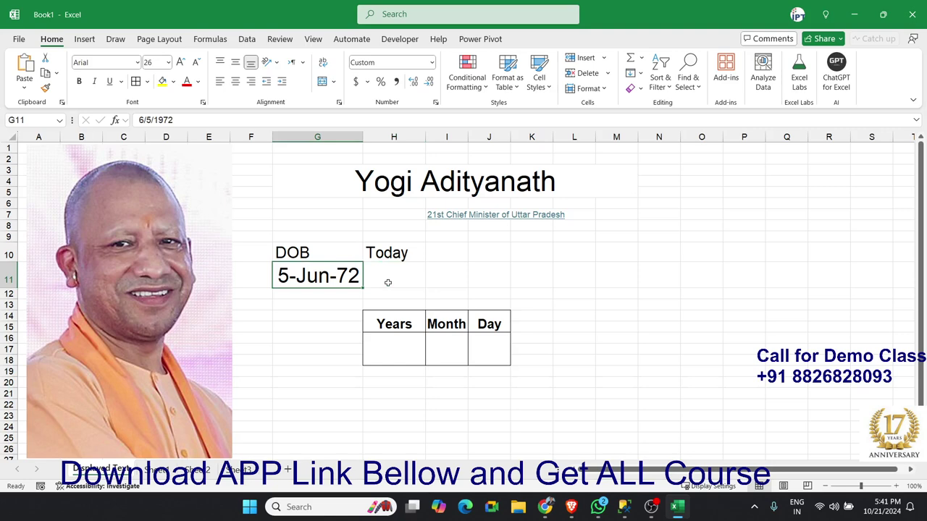
pyautogui.click(388, 282)
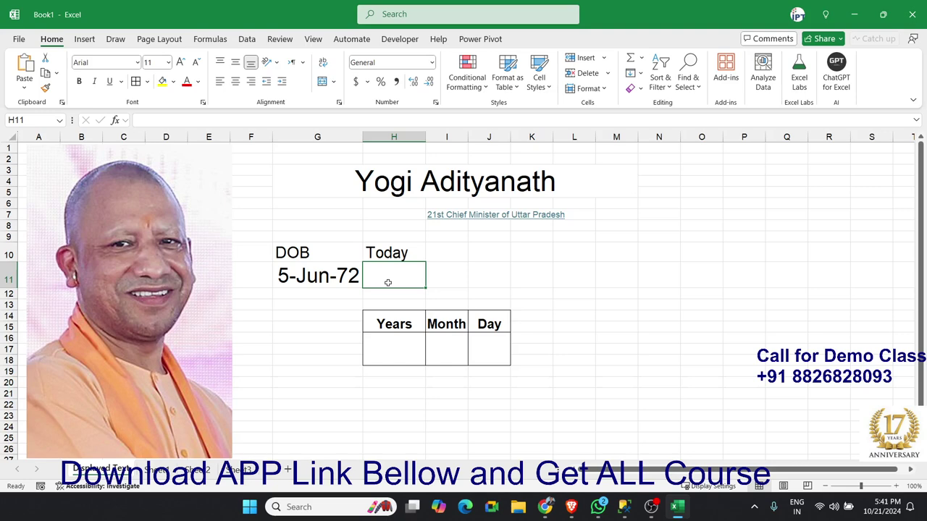
pyautogui.write('=today')
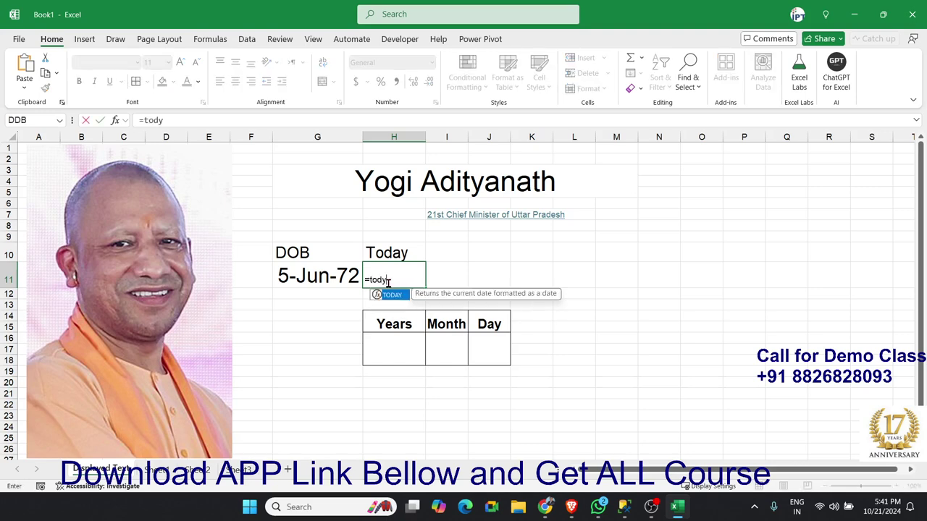
pyautogui.press('Right')
pyautogui.click(387, 283)
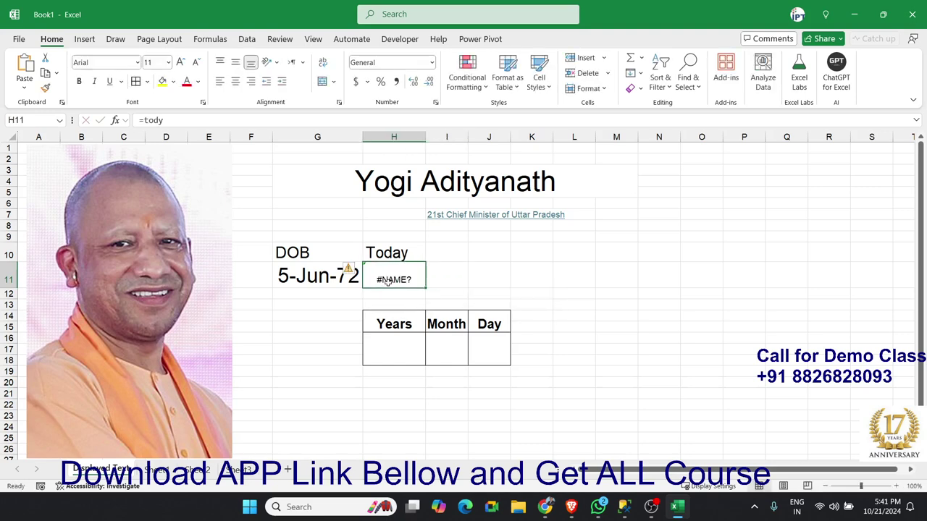
pyautogui.write('=toda')
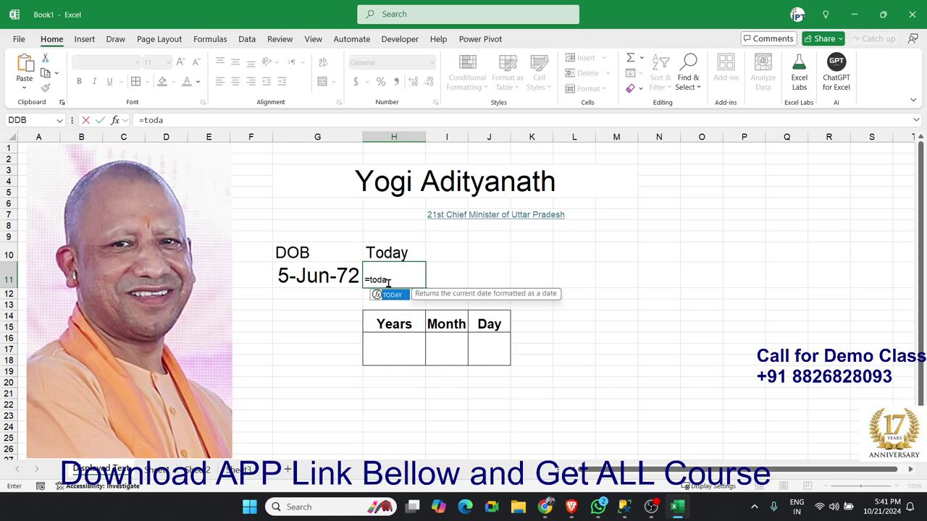
pyautogui.press('Tab')
pyautogui.write(')')
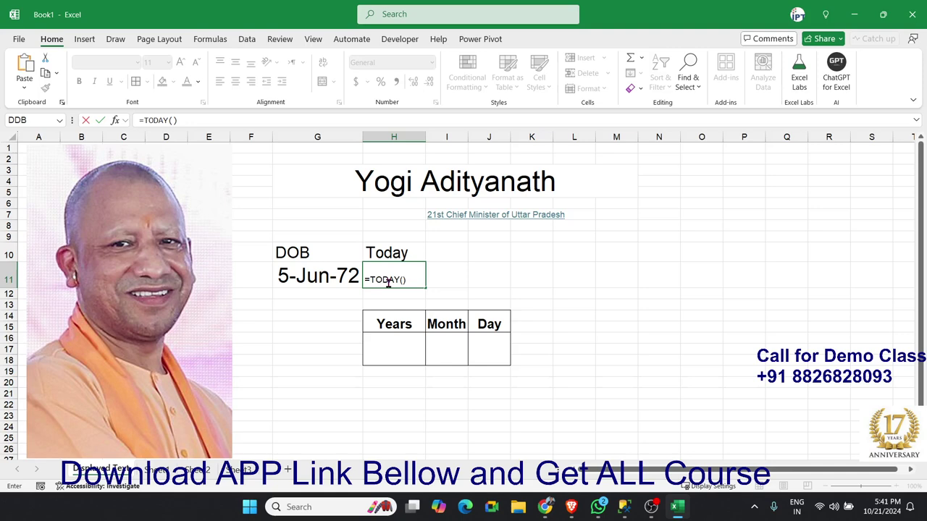
pyautogui.press('Return')
# - Enlarge the date in H11 to size 14 and make it bold
pyautogui.click(387, 283)
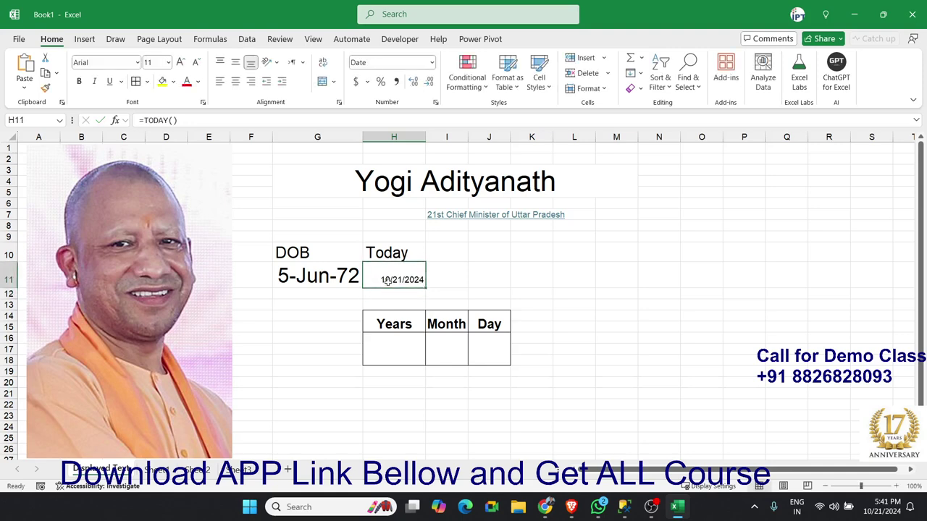
pyautogui.click(181, 62)
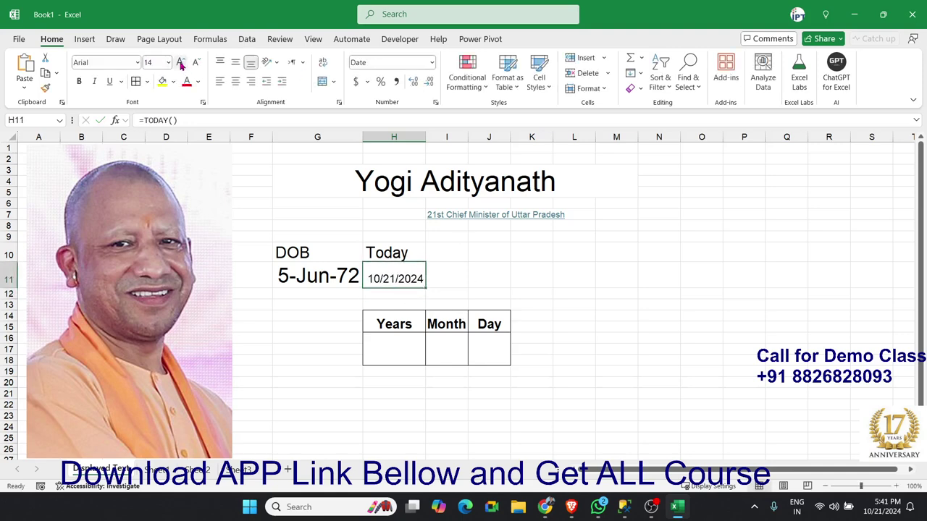
pyautogui.click(181, 62)
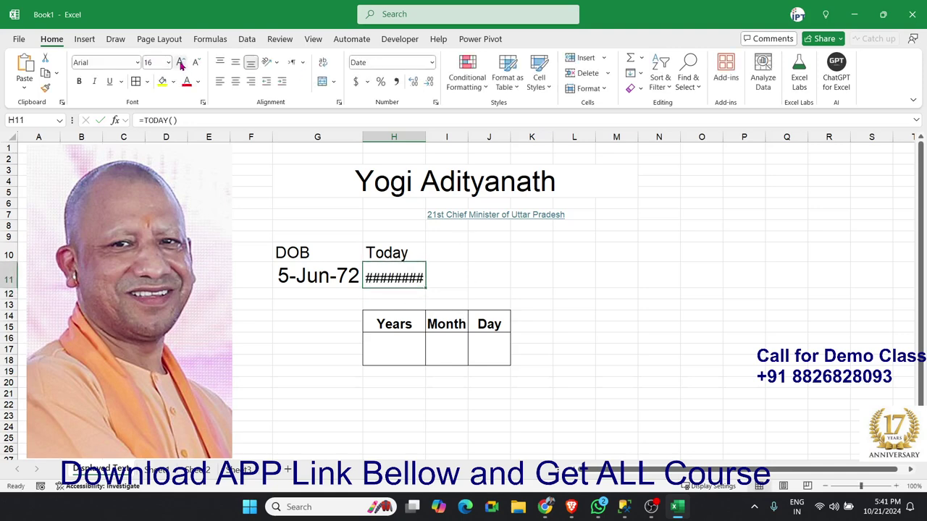
pyautogui.click(79, 81)
pyautogui.click(377, 383)
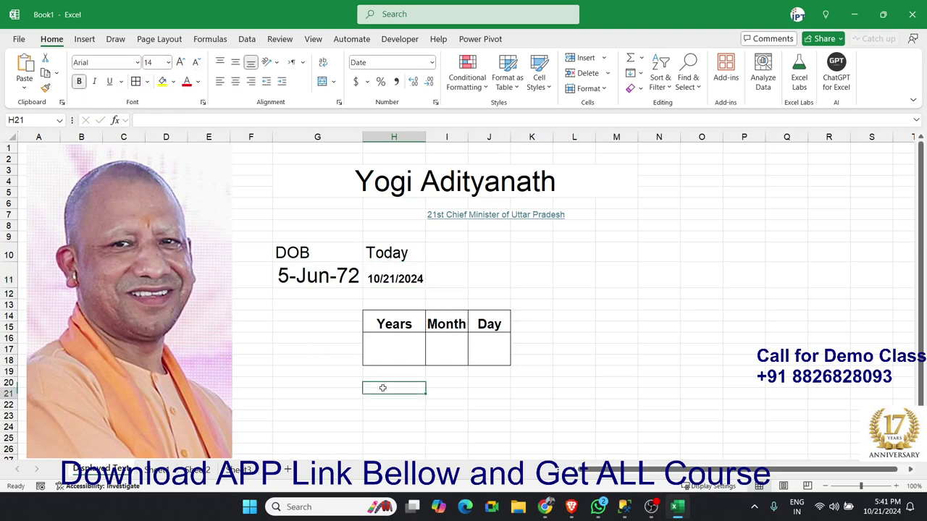
pyautogui.click(378, 349)
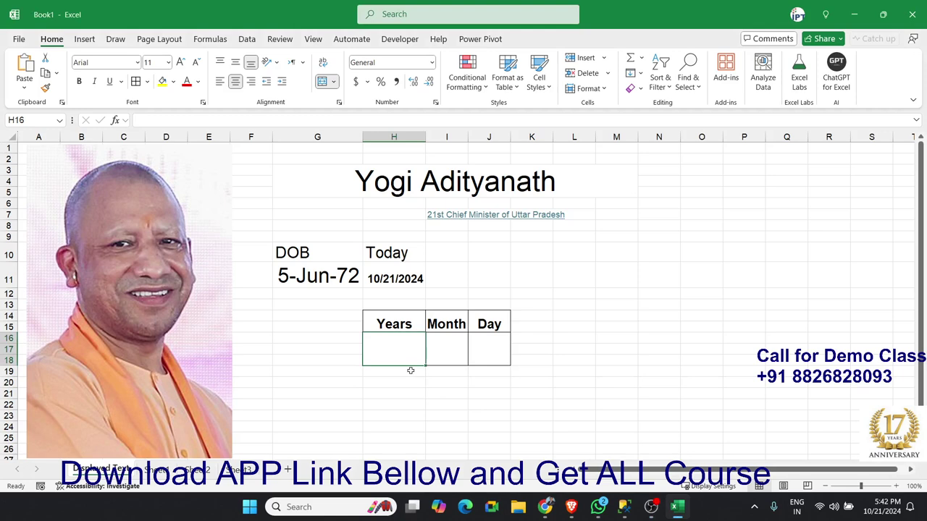
# - Enter =DATEDIF(G11,H11,"y") under Years to get 52, and enlarge its font
pyautogui.write('=')
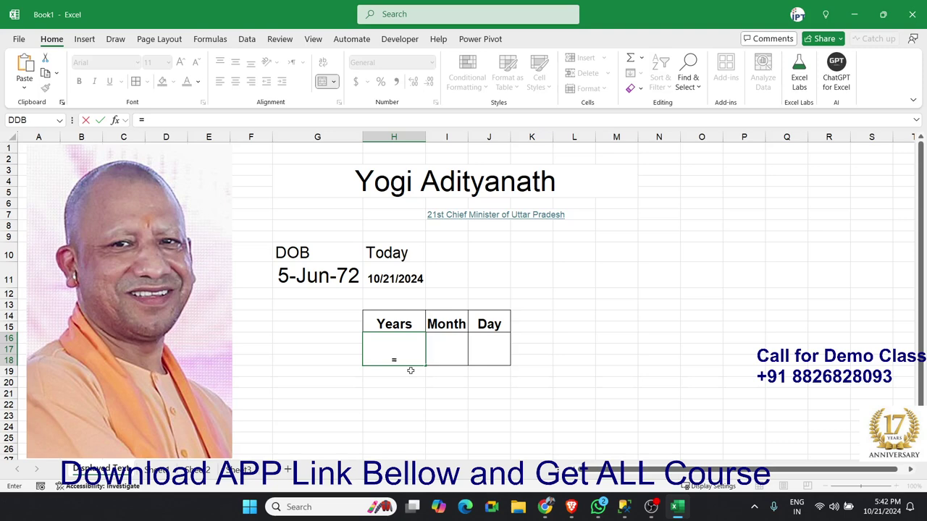
pyautogui.write('date')
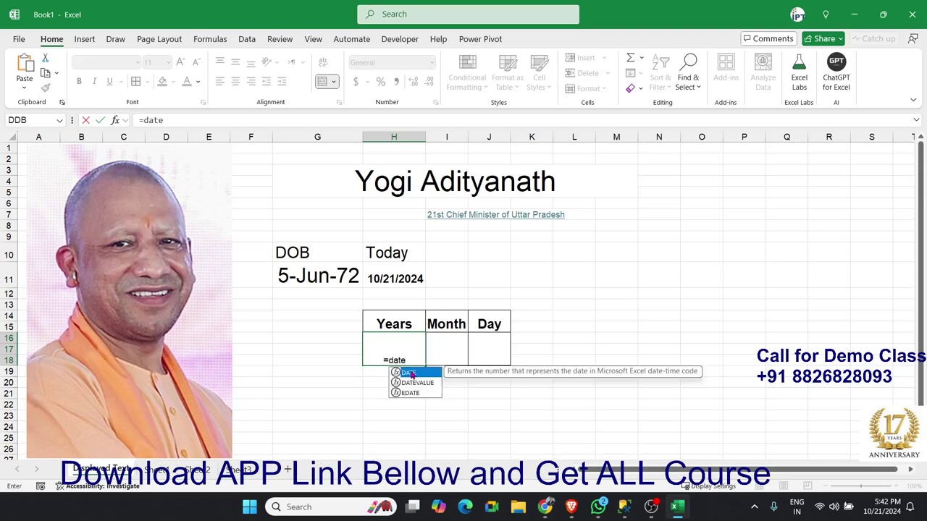
pyautogui.write('dif')
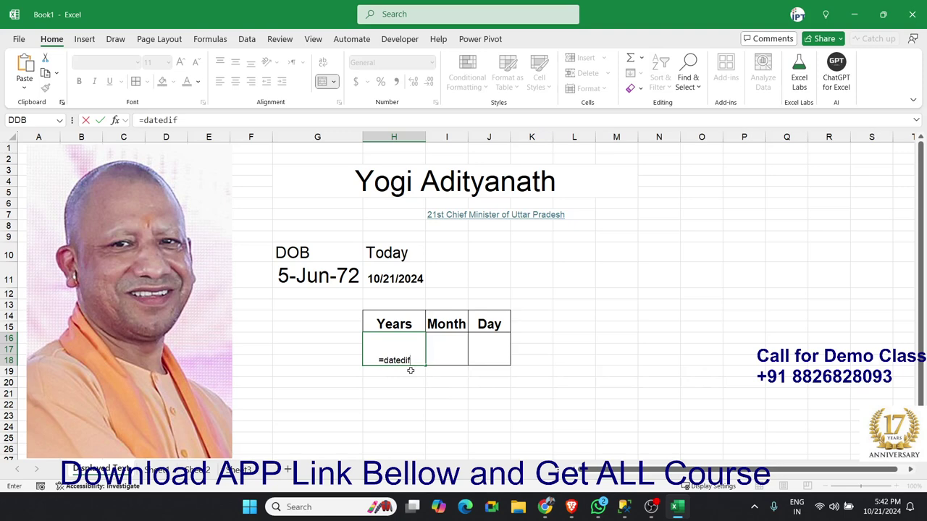
pyautogui.press('BackSpace')
pyautogui.press('BackSpace')
pyautogui.press('BackSpace')
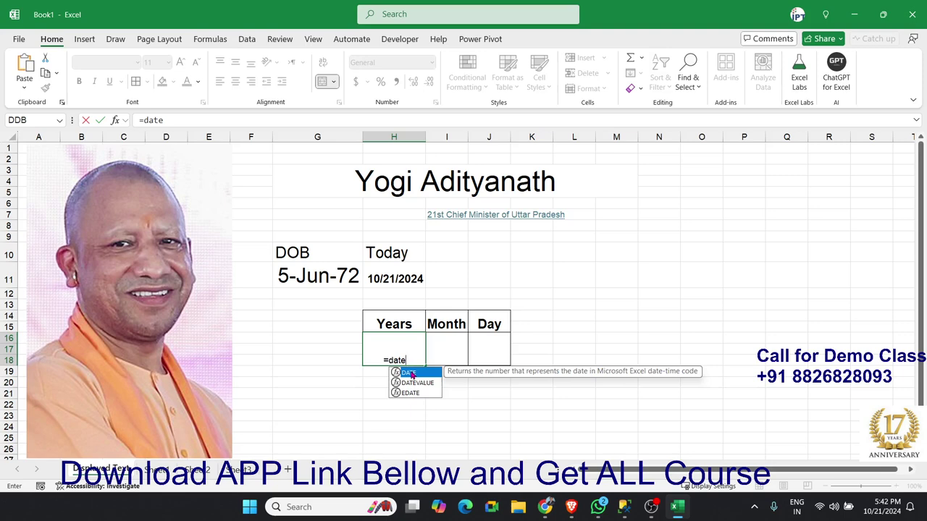
pyautogui.write('di')
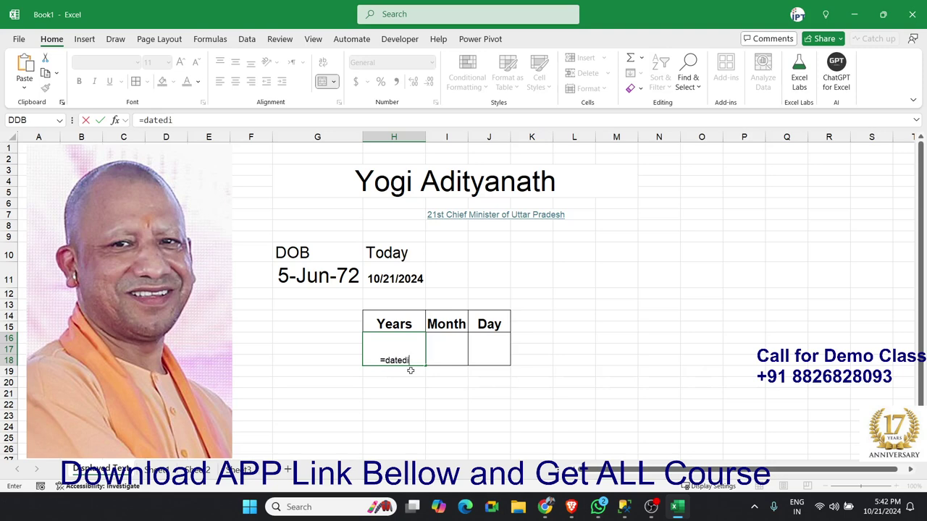
pyautogui.write('f')
pyautogui.write('(')
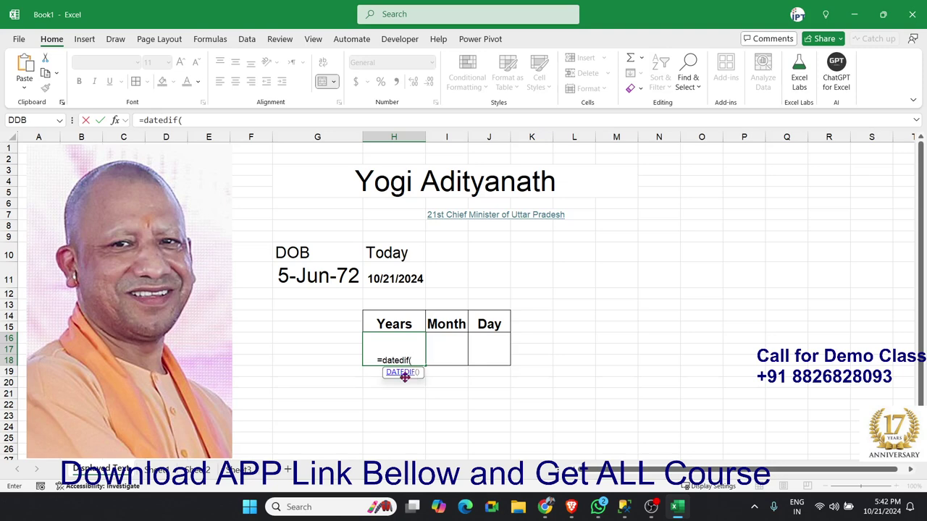
pyautogui.click(316, 274)
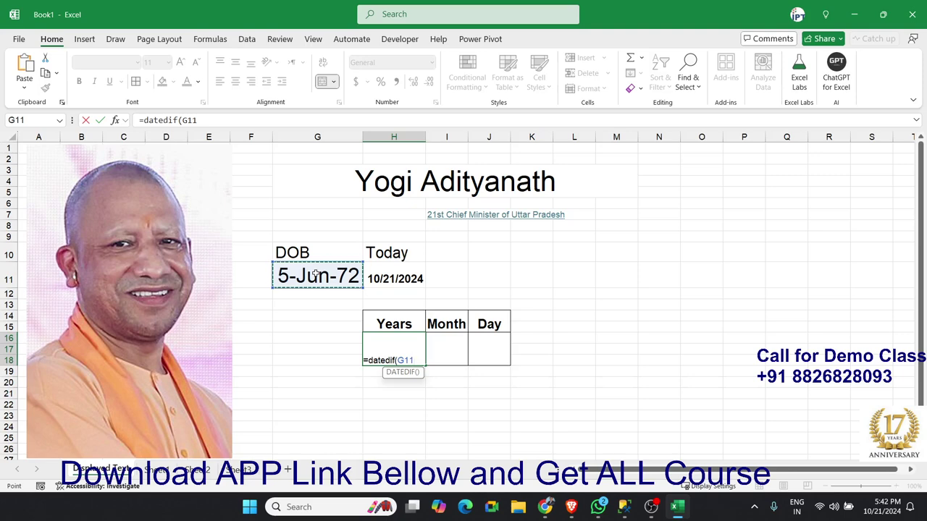
pyautogui.write(',')
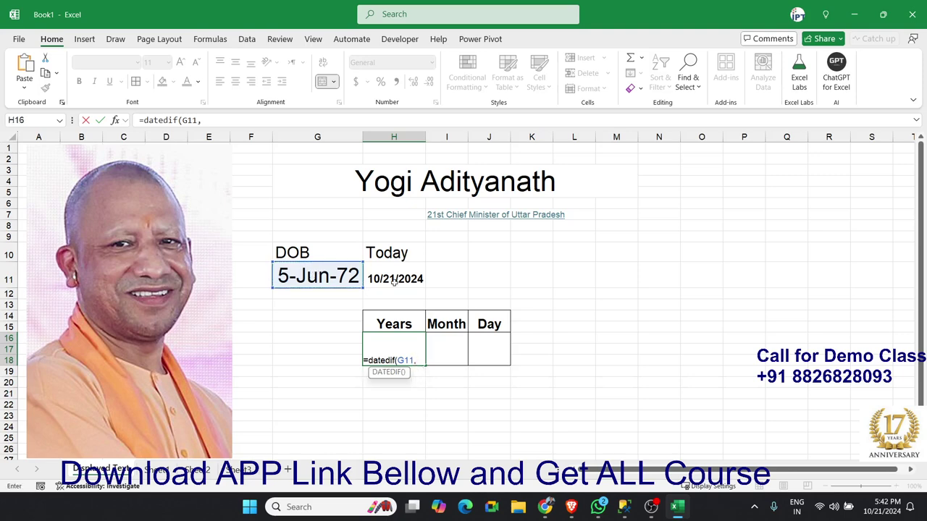
pyautogui.click(395, 279)
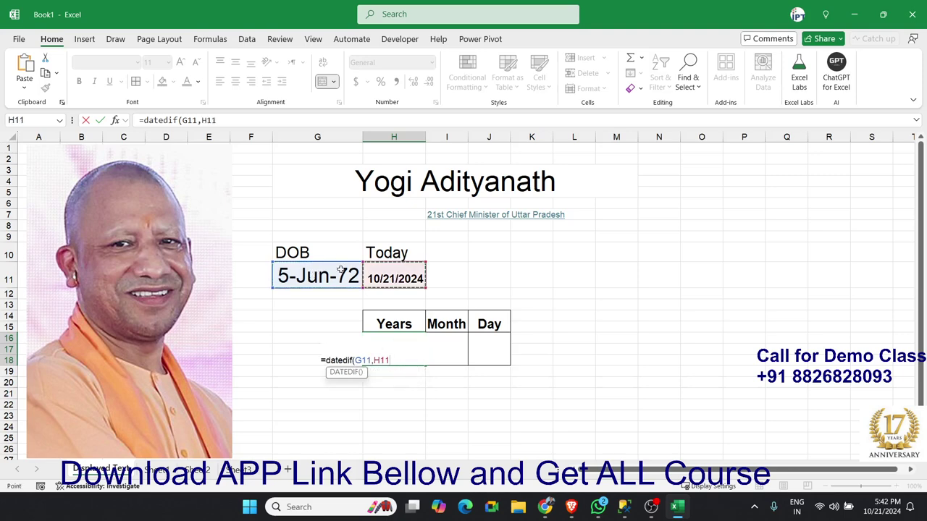
pyautogui.write(',')
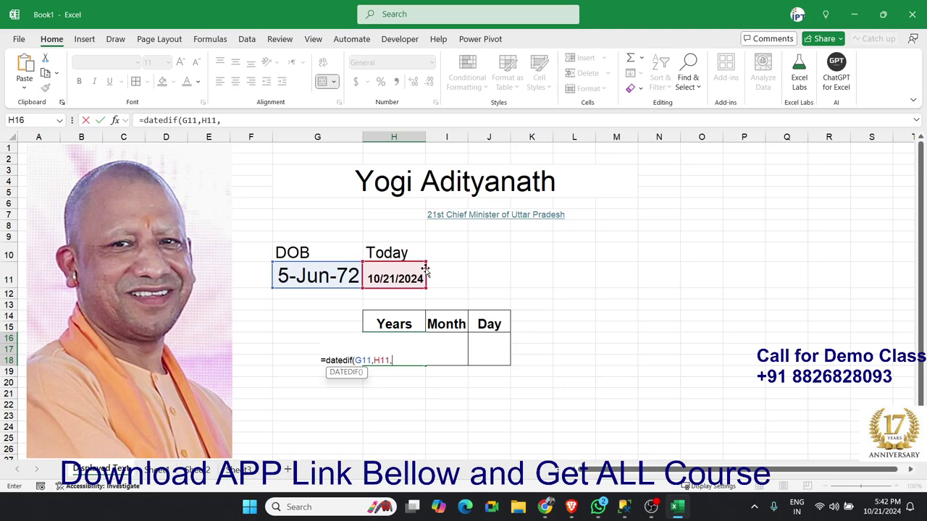
pyautogui.write('"y"')
pyautogui.write(')')
pyautogui.hotkey('ctrl', 'Return')
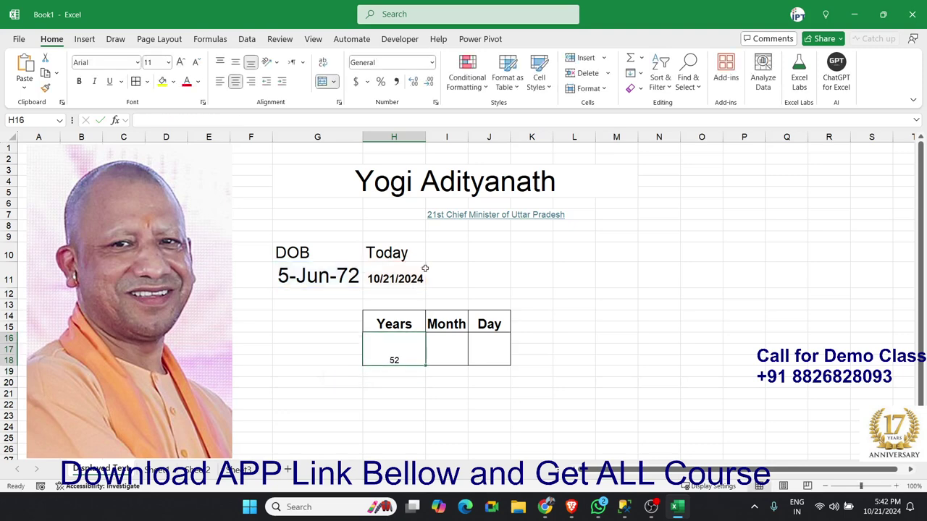
pyautogui.click(181, 62)
pyautogui.click(181, 62)
pyautogui.click(181, 61)
pyautogui.click(181, 62)
pyautogui.click(181, 61)
# - Make the 52 size 22, bold, and vertically centred in its merged cell
pyautogui.click(186, 61)
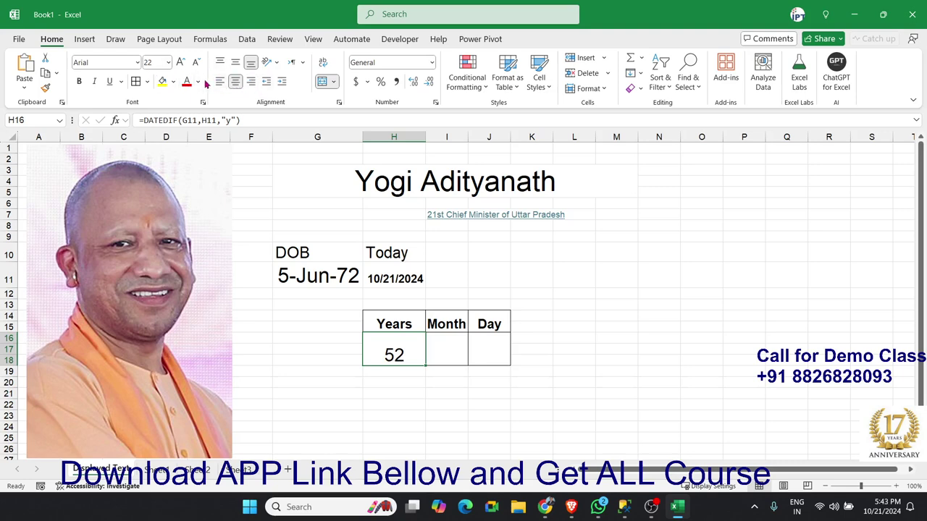
pyautogui.click(81, 82)
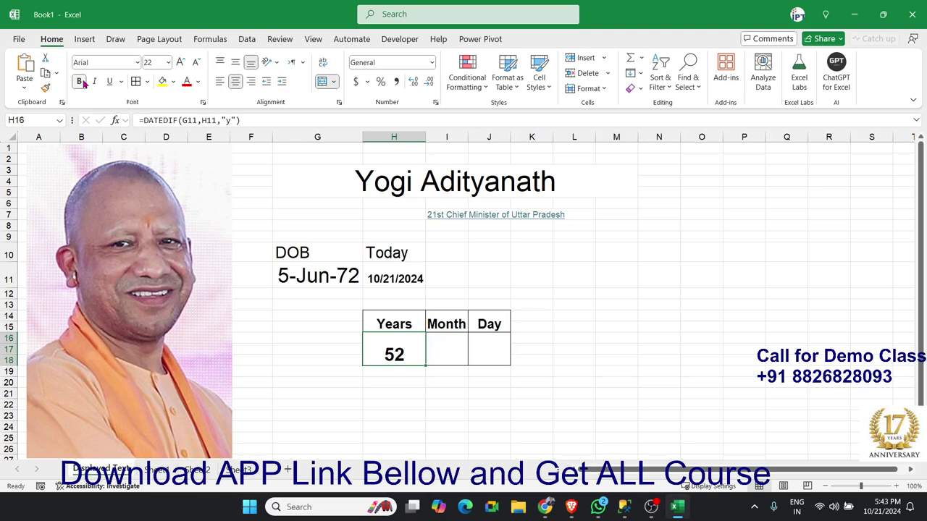
pyautogui.click(235, 62)
pyautogui.click(447, 353)
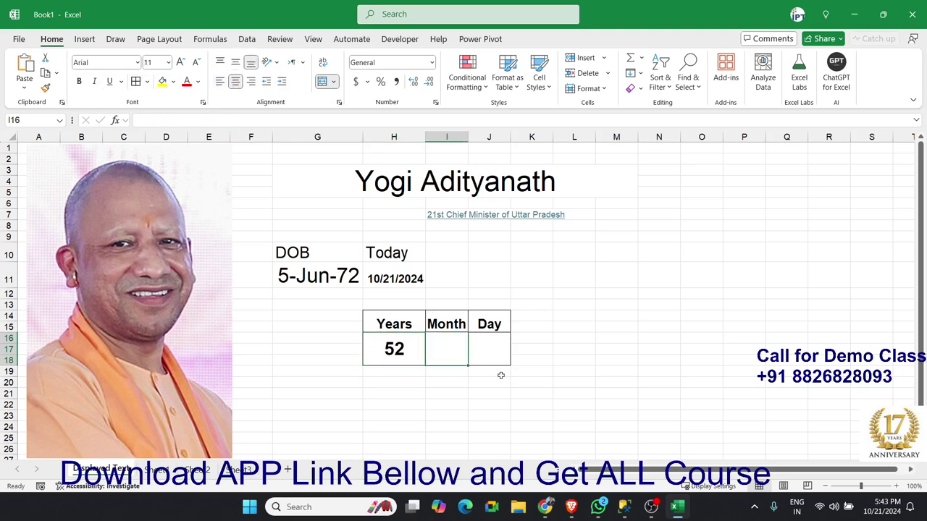
# - Enter =DATEDIF(G11,H11,"m") in the Month cell, giving 628, vertically centred
pyautogui.write('=d')
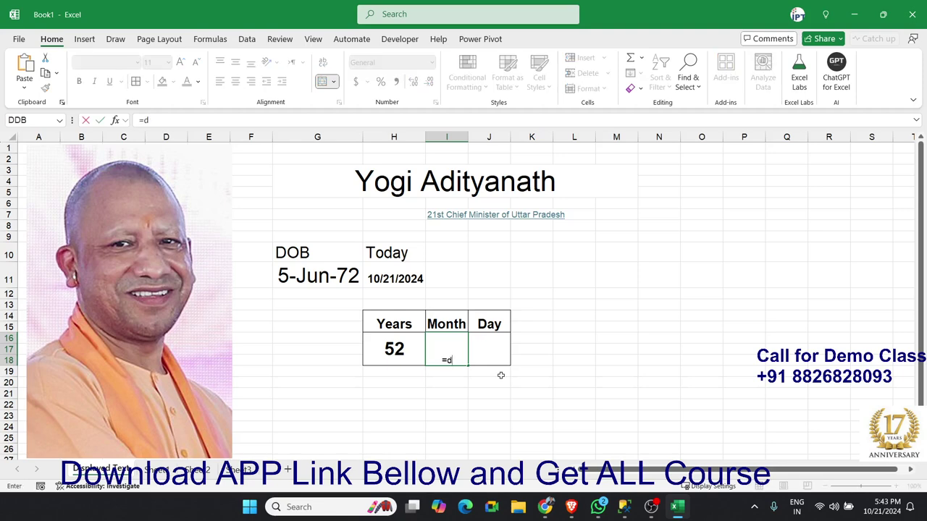
pyautogui.write('ate')
pyautogui.write('dif')
pyautogui.write('(')
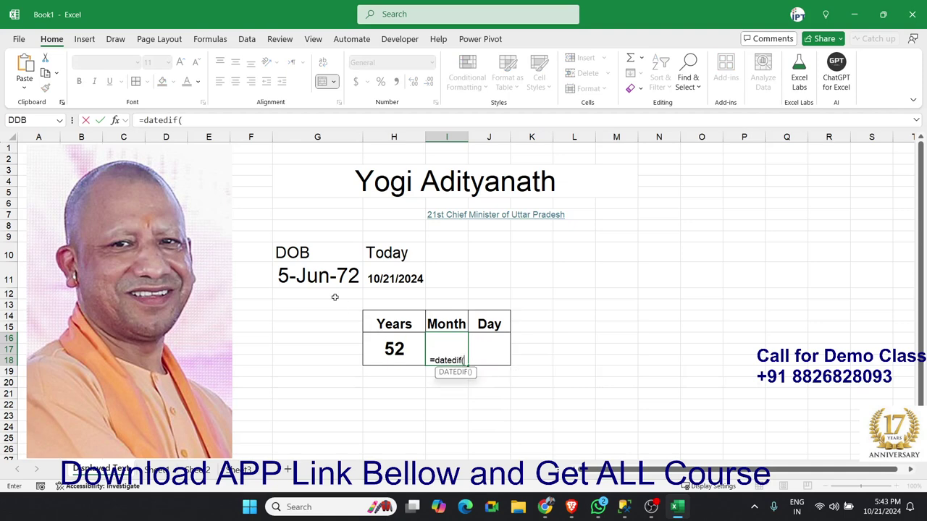
pyautogui.click(323, 275)
pyautogui.write(',')
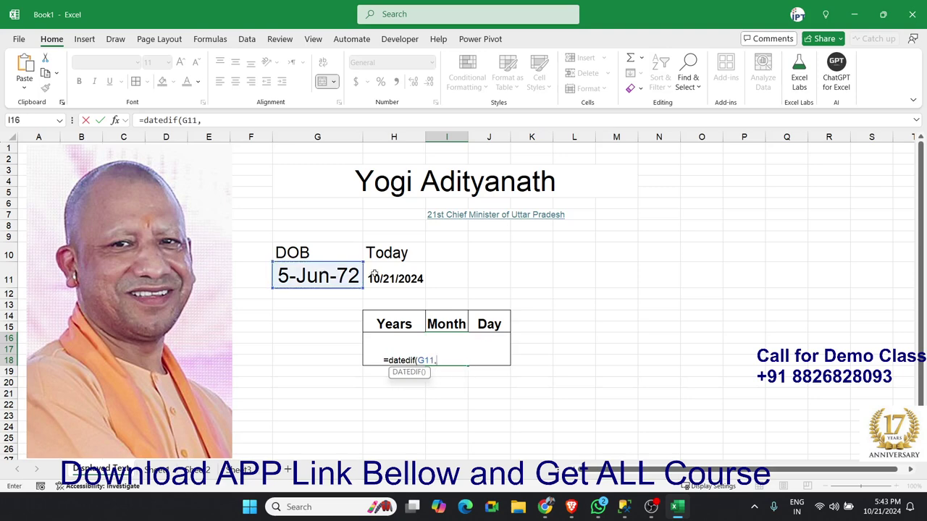
pyautogui.click(400, 275)
pyautogui.write(',')
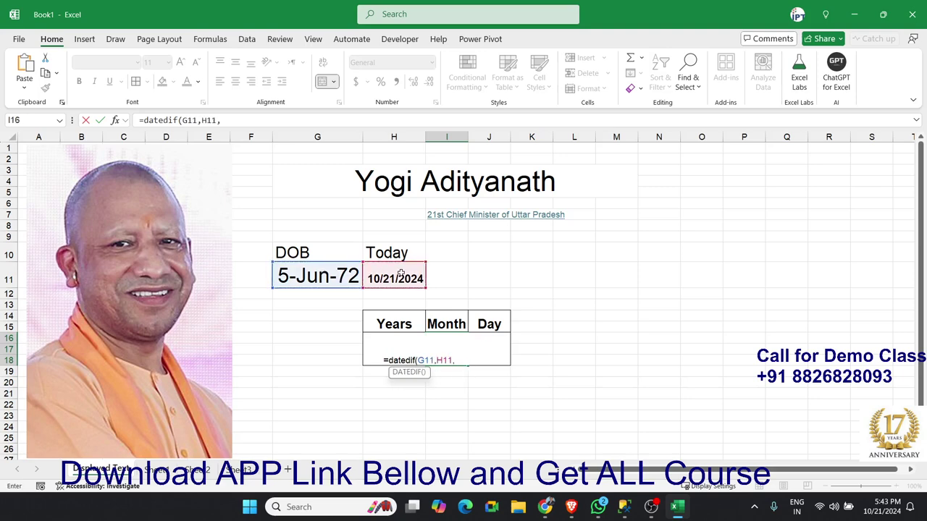
pyautogui.write('"')
pyautogui.write('m")')
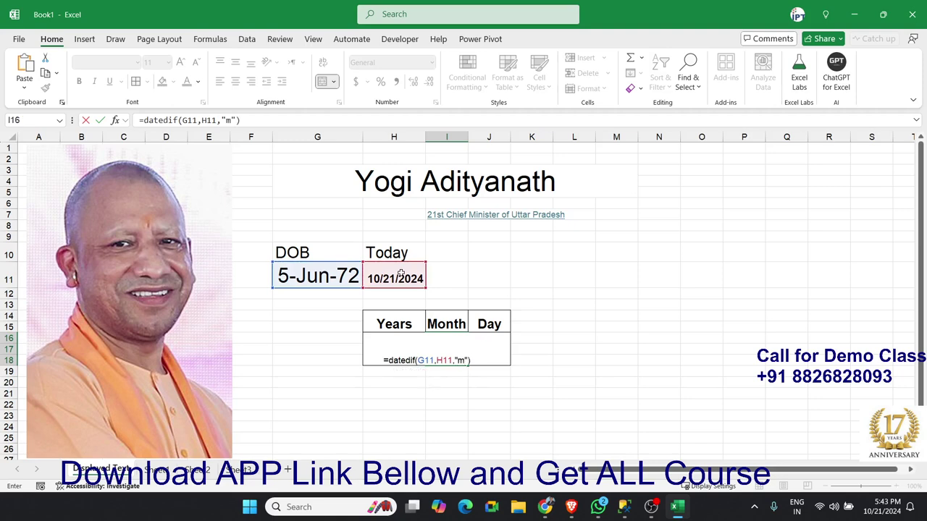
pyautogui.hotkey('ctrl', 'Return')
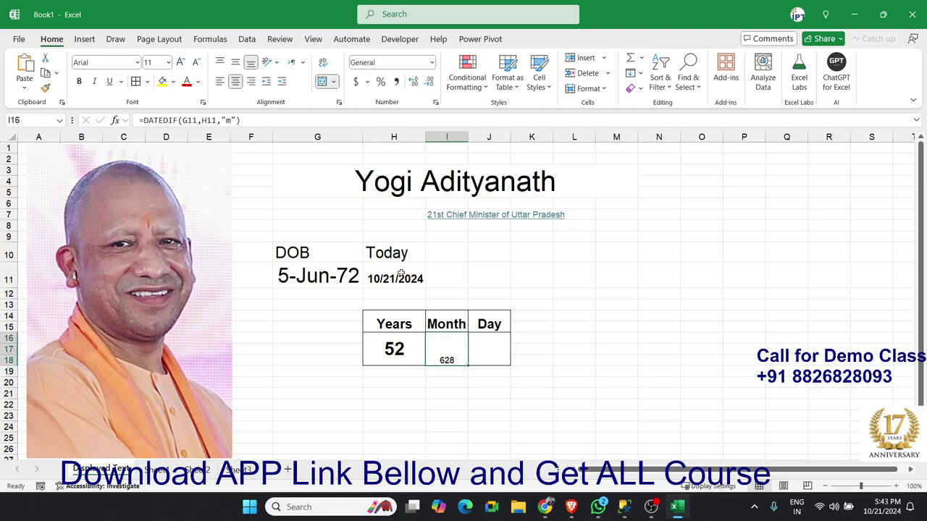
pyautogui.click(235, 62)
# - Change the Month formula's interval to "ym" so it shows 4, in larger bold text
pyautogui.click(180, 62)
pyautogui.click(180, 62)
pyautogui.click(180, 62)
pyautogui.click(180, 63)
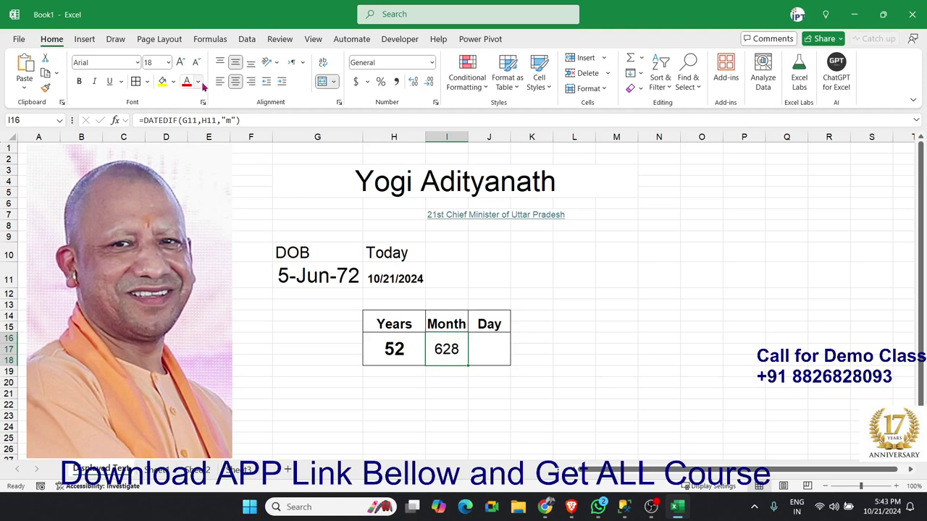
pyautogui.doubleClick(435, 348)
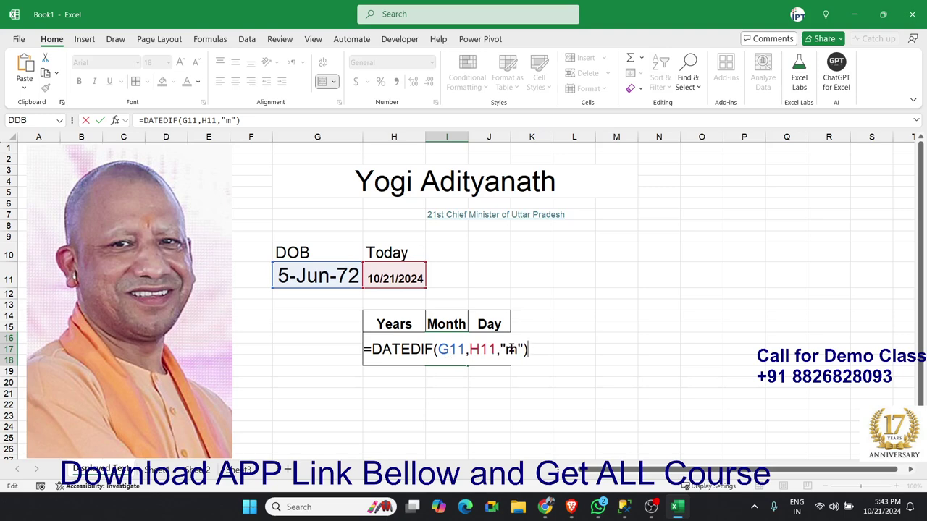
pyautogui.press('Return')
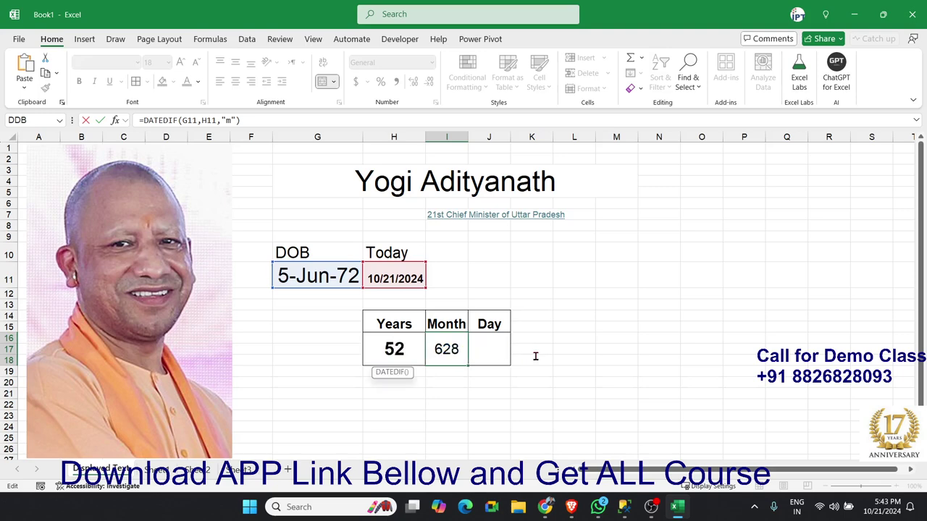
pyautogui.write('y')
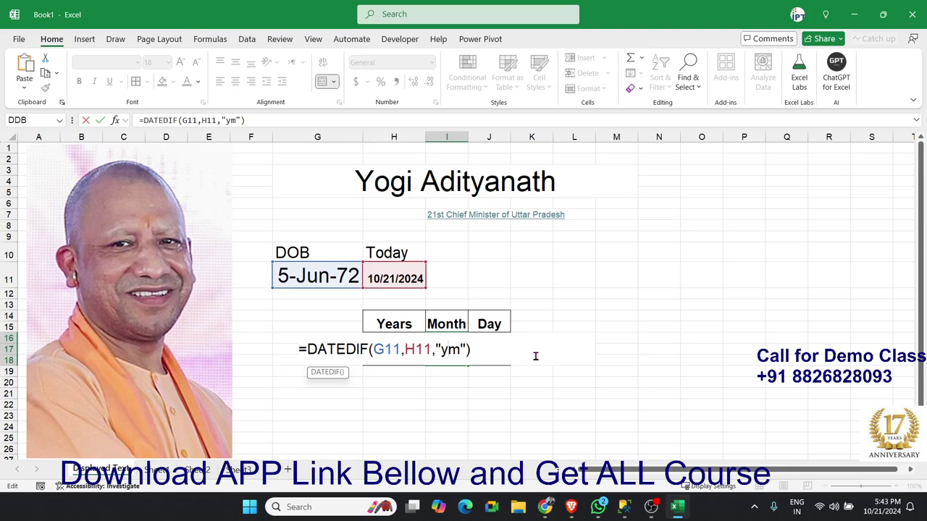
pyautogui.hotkey('ctrl', 'Return')
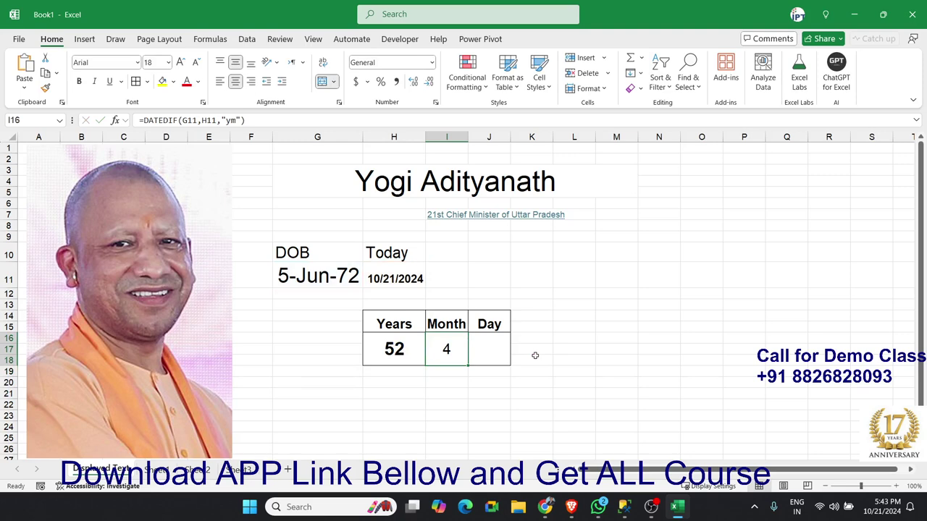
pyautogui.click(79, 81)
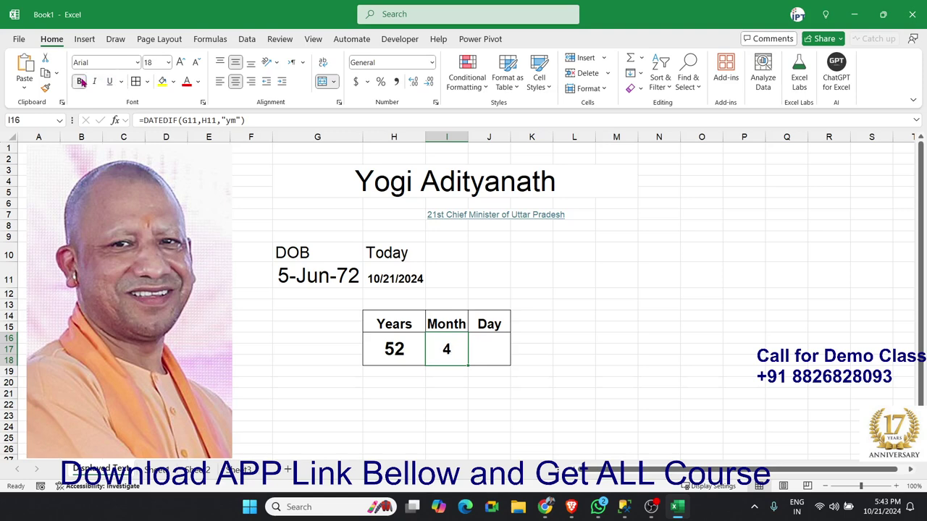
# - Start a DATEDIF formula in the Day cell J16
pyautogui.click(496, 336)
pyautogui.write('=day')
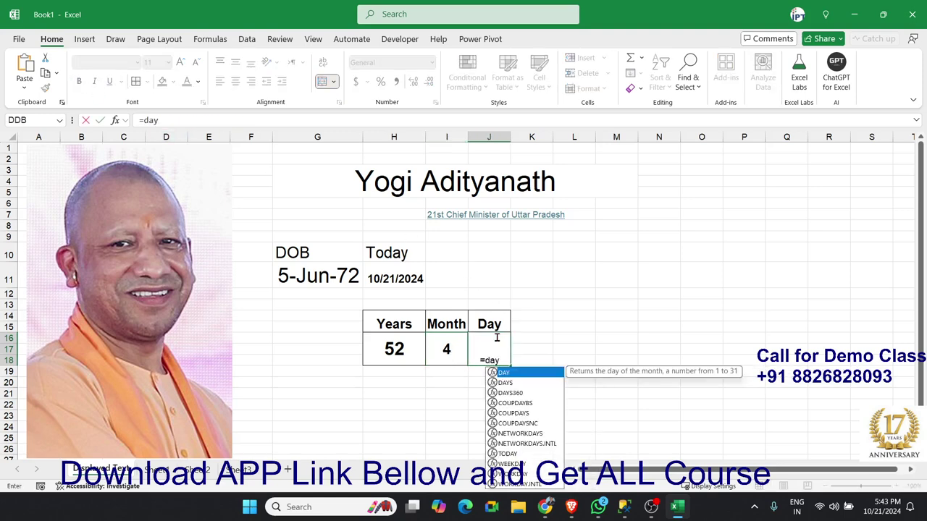
pyautogui.write('edif')
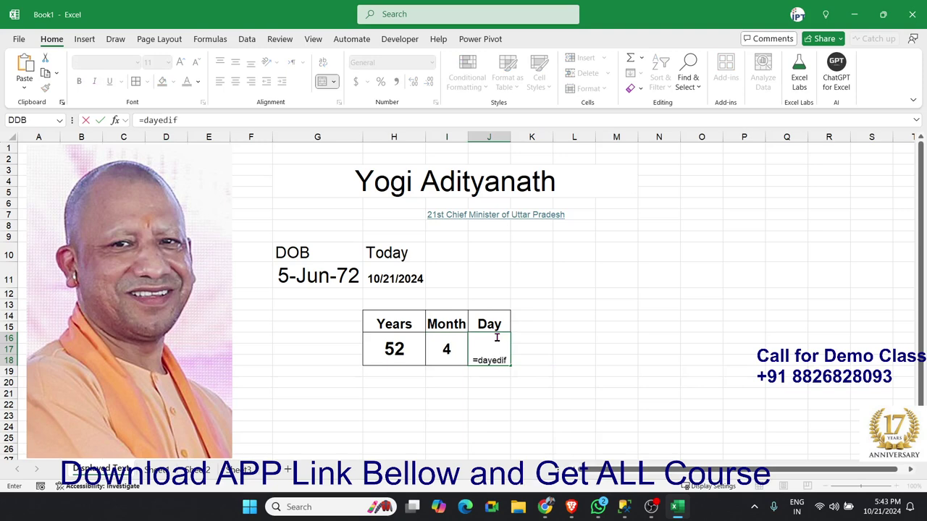
pyautogui.write('(')
pyautogui.press('BackSpace')
pyautogui.press('BackSpace')
pyautogui.press('BackSpace')
pyautogui.press('BackSpace')
pyautogui.press('BackSpace')
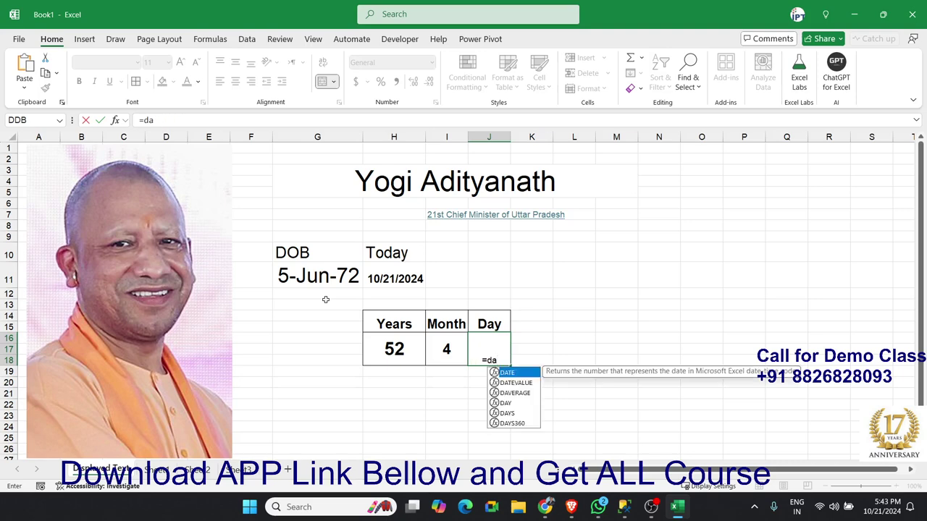
pyautogui.press('Tab')
pyautogui.press('BackSpace')
pyautogui.write('di')
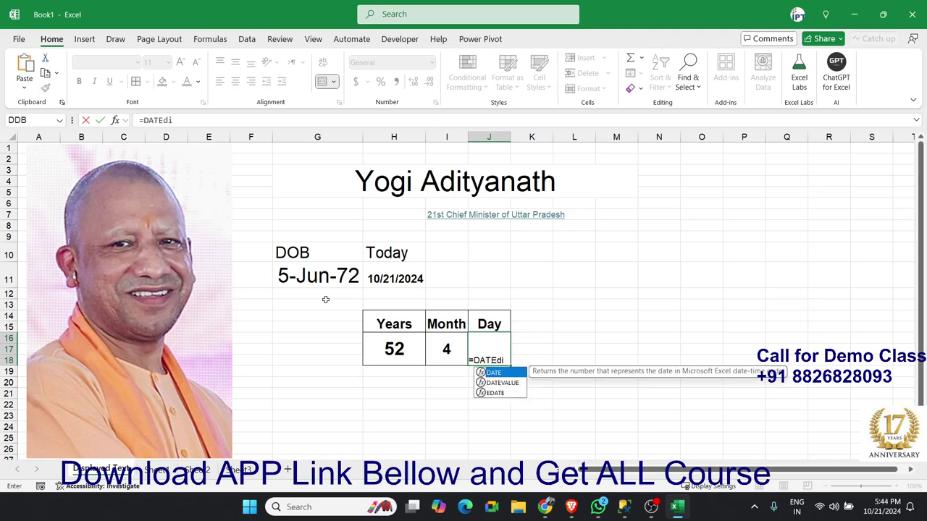
pyautogui.write('f')
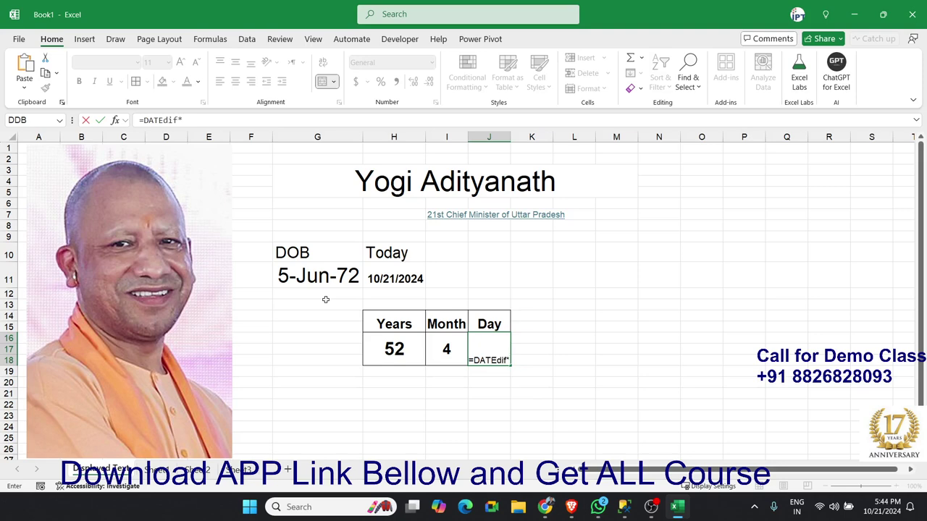
pyautogui.write('(')
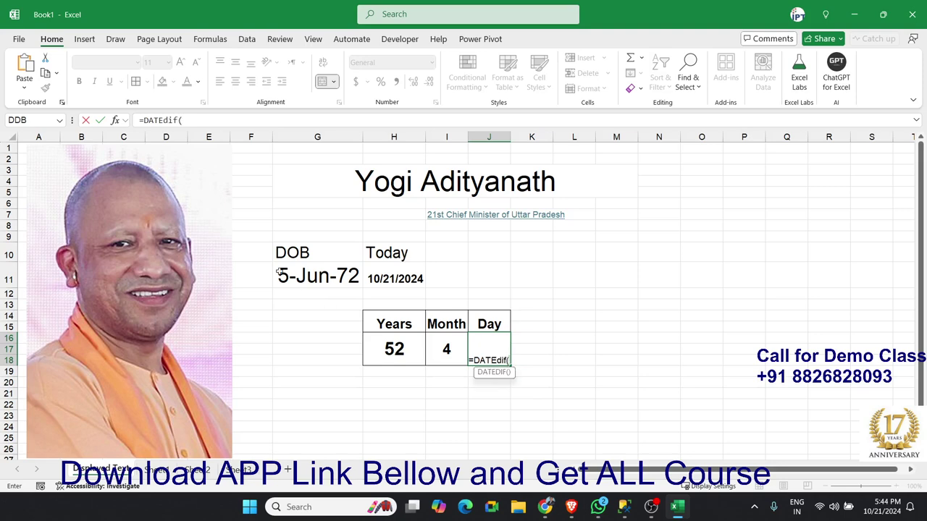
# - Complete it as =DATEDIF(G11,H11,"md") so the Day cell shows 16
pyautogui.click(279, 270)
pyautogui.write(',')
pyautogui.click(395, 276)
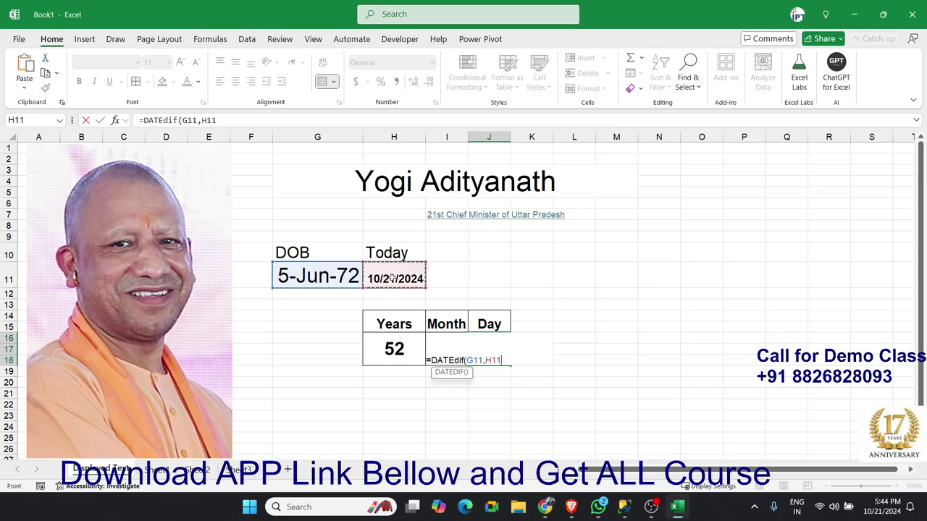
pyautogui.write(',')
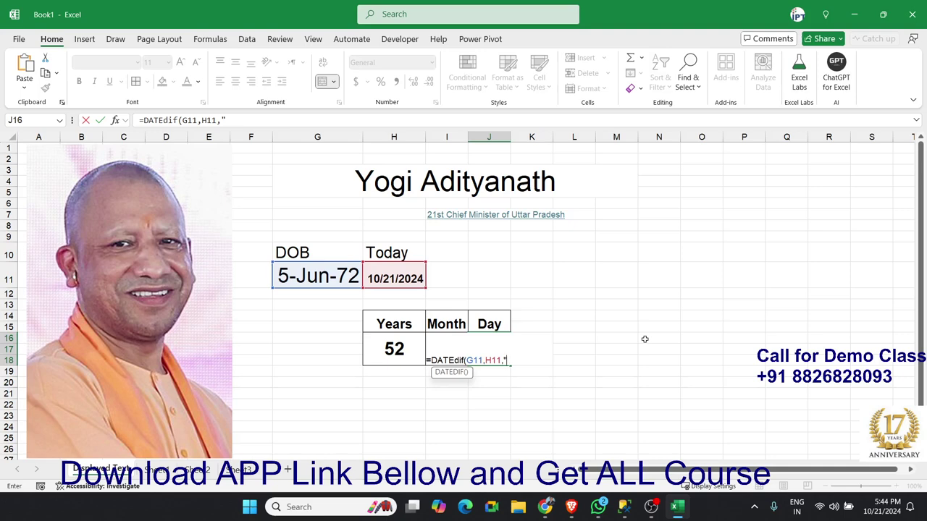
pyautogui.write('d')
pyautogui.press('BackSpace')
pyautogui.write('md')
pyautogui.write('")')
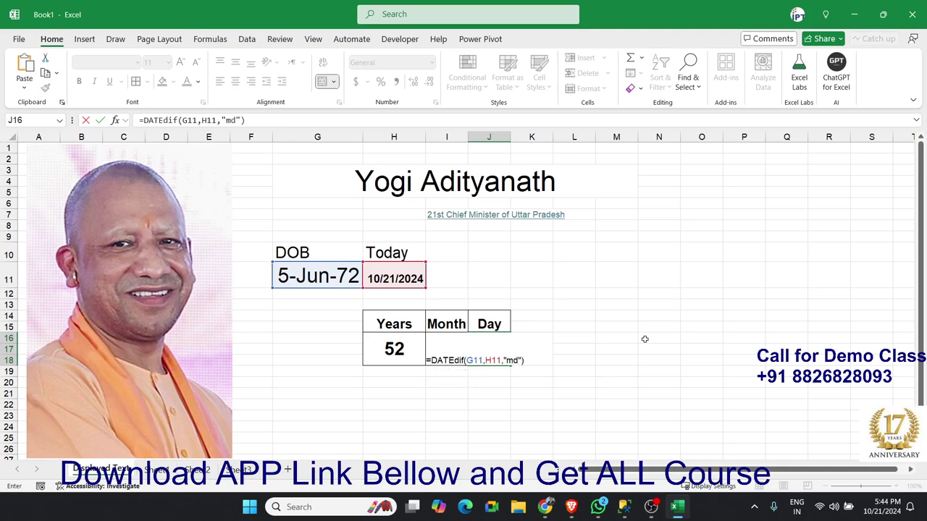
pyautogui.hotkey('ctrl', 'Return')
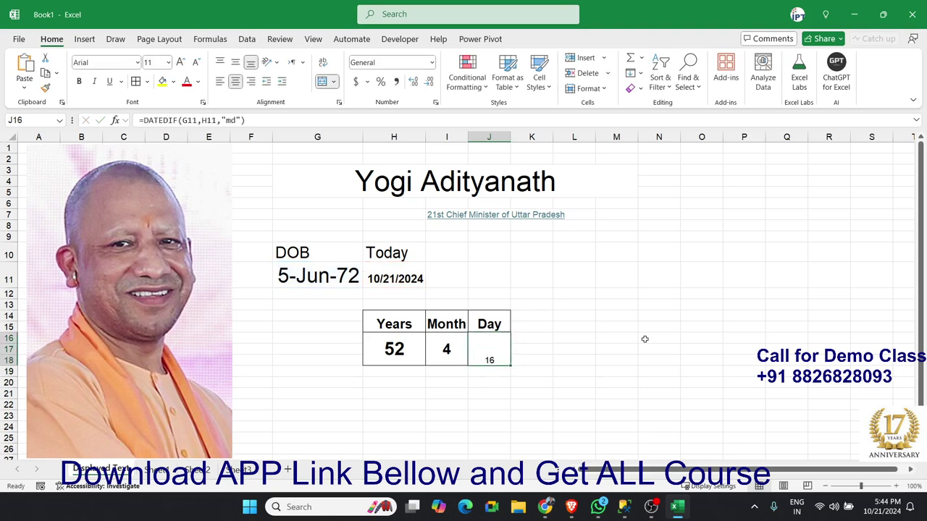
# - Vertically centre the Day result 16 and enlarge it to size 22
pyautogui.click(235, 63)
pyautogui.click(181, 62)
pyautogui.click(181, 62)
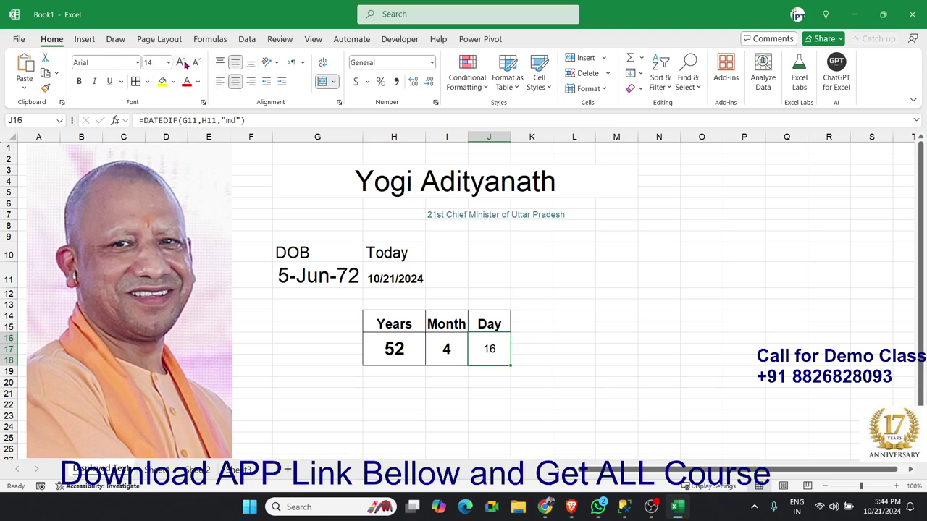
pyautogui.click(181, 62)
pyautogui.click(181, 62)
pyautogui.click(181, 62)
pyautogui.click(180, 62)
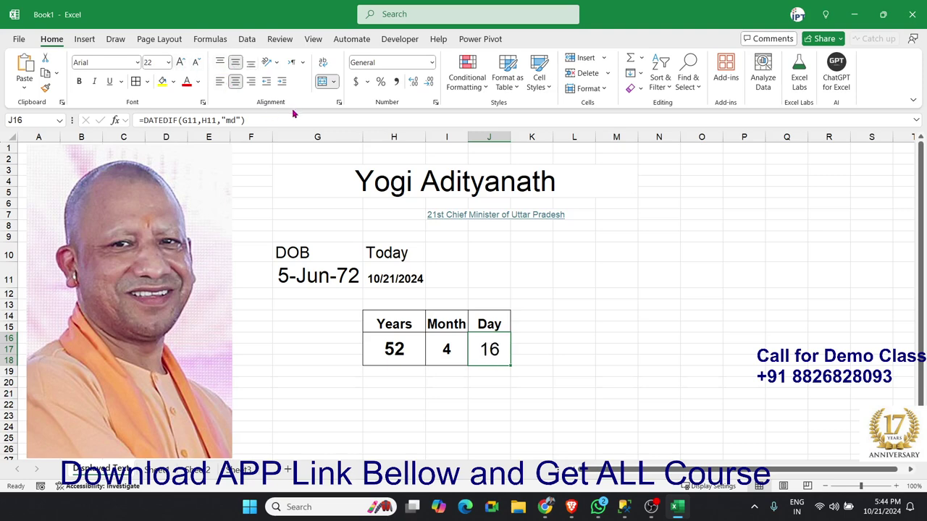